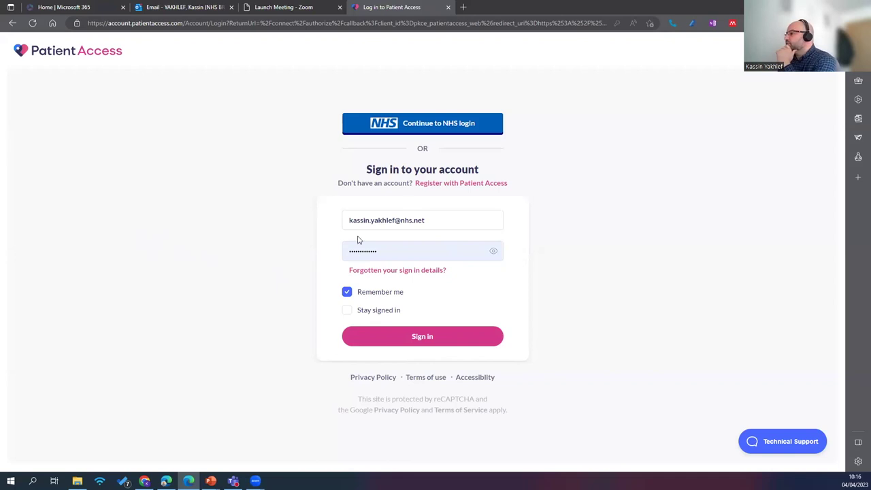
- Sign in with the prefilled account details and complete the image verification by selecting all boat pictures
left_click(400, 255)
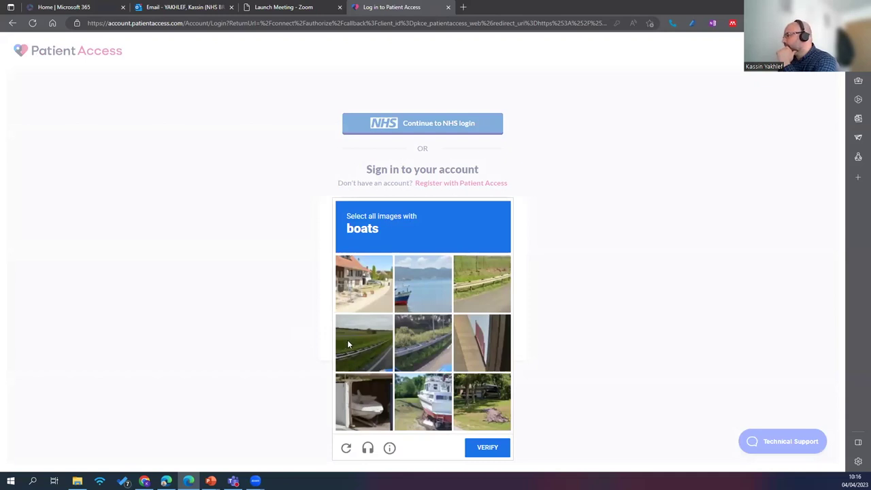
left_click(424, 284)
left_click(423, 401)
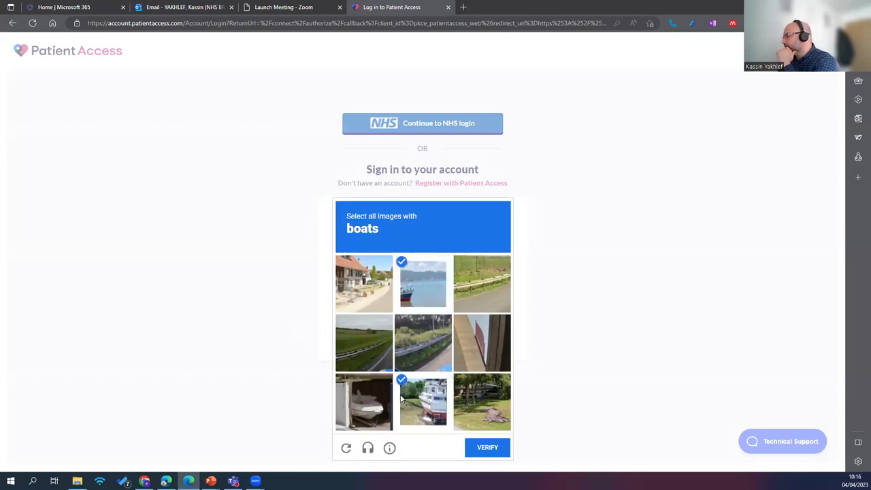
left_click(364, 402)
left_click(499, 448)
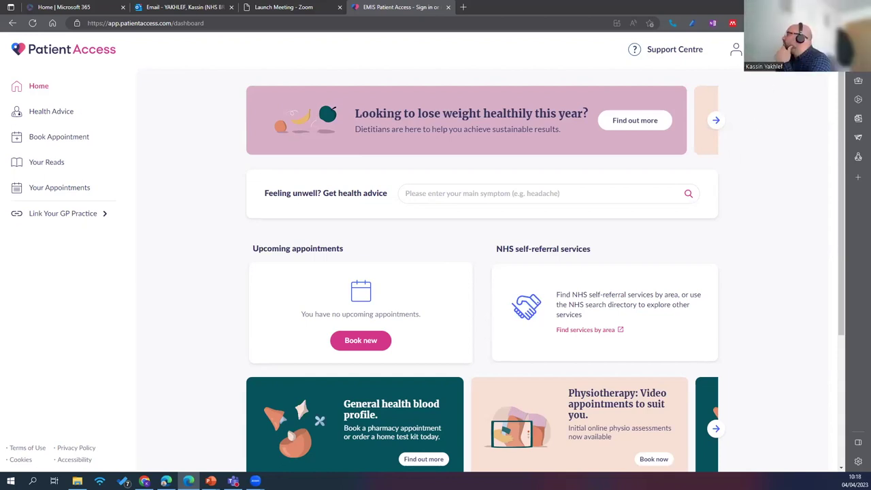
- View the GP practice entry in the account options and switch to the linked user's account
left_click(736, 49)
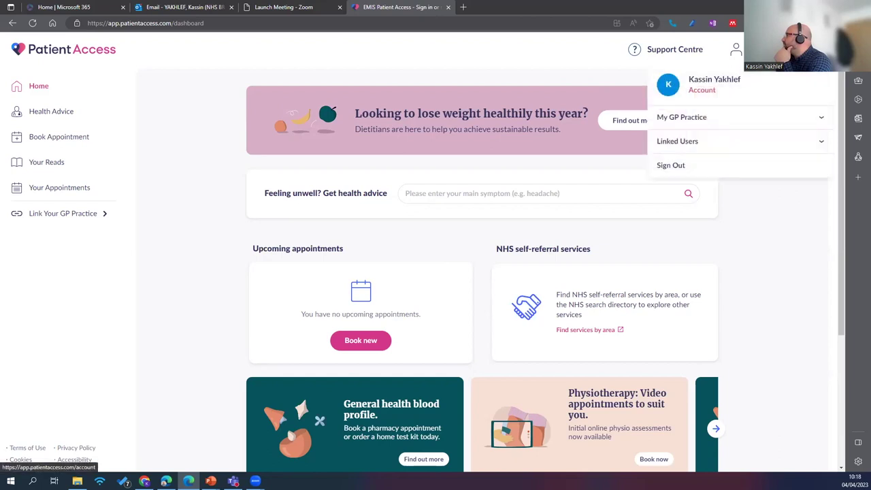
left_click(714, 120)
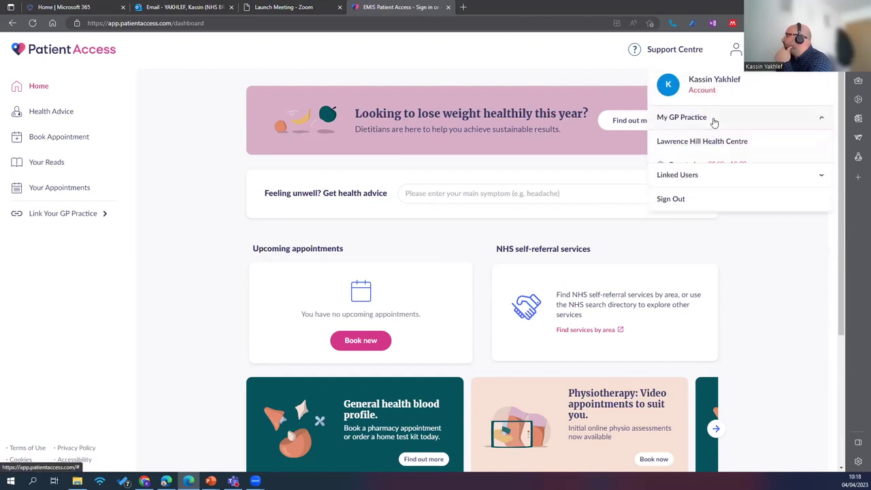
left_click(714, 120)
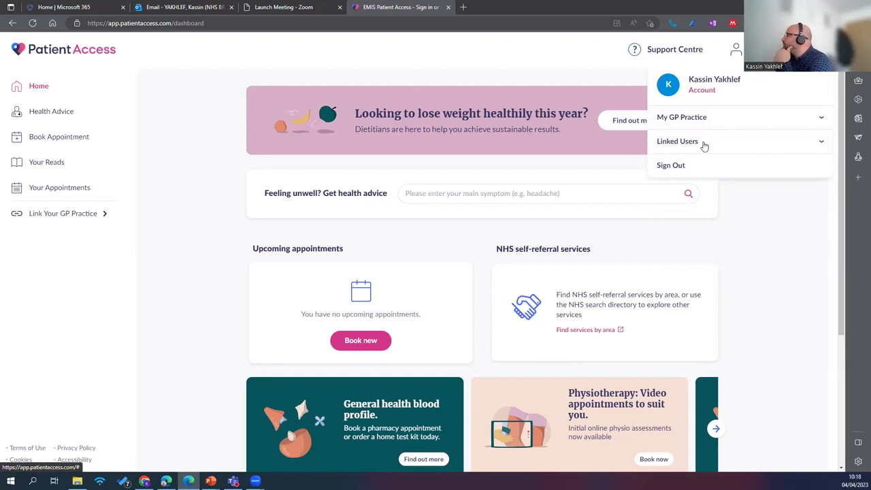
left_click(704, 144)
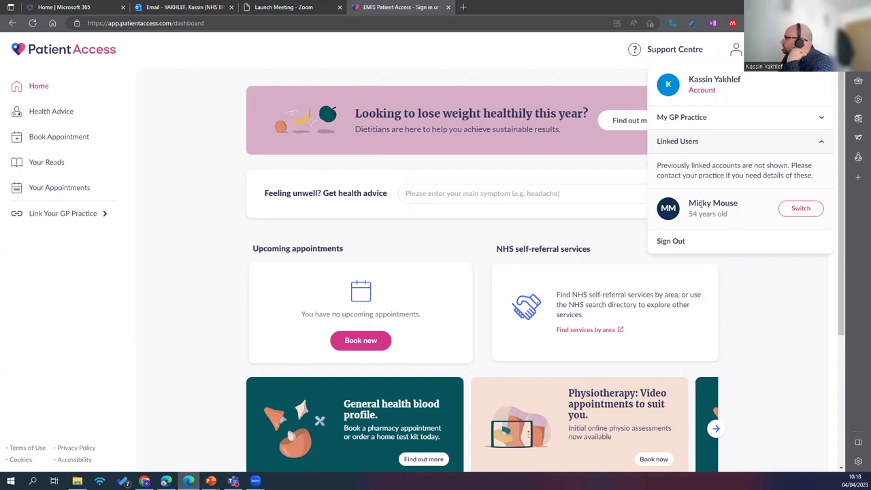
left_click(801, 209)
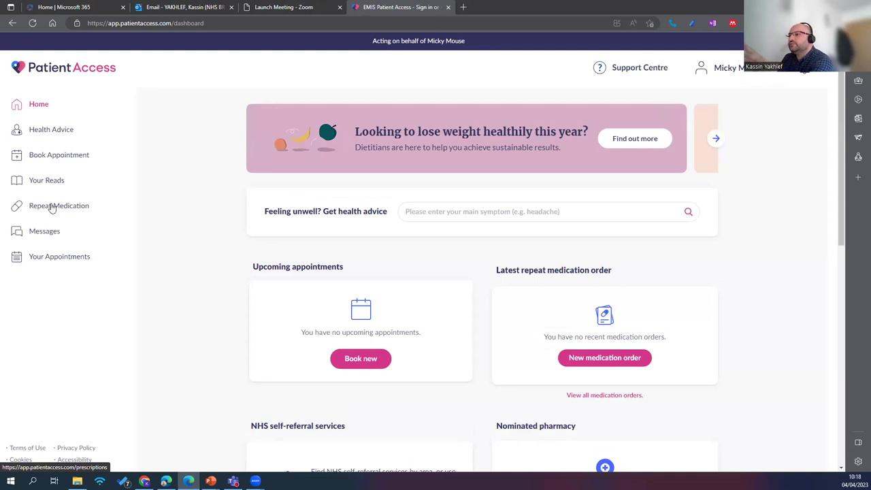
- Open the repeat medication list and agree to continue on behalf of the linked user
left_click(51, 207)
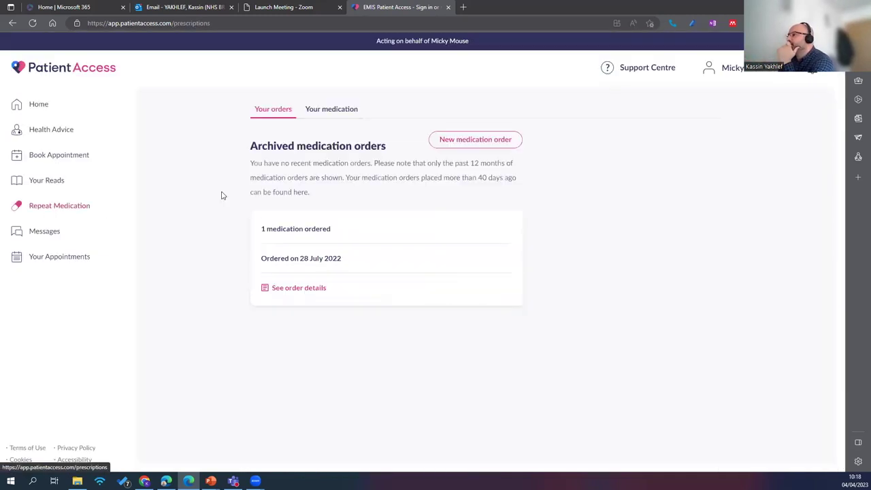
left_click(324, 113)
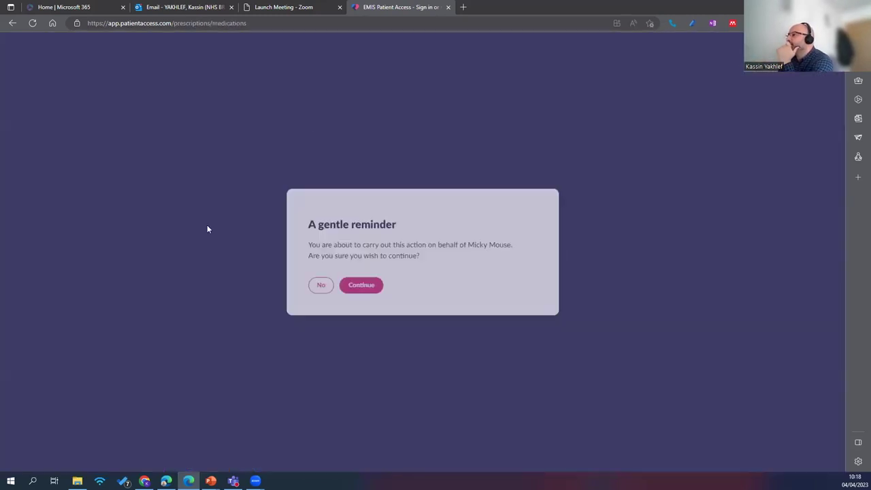
left_click(368, 286)
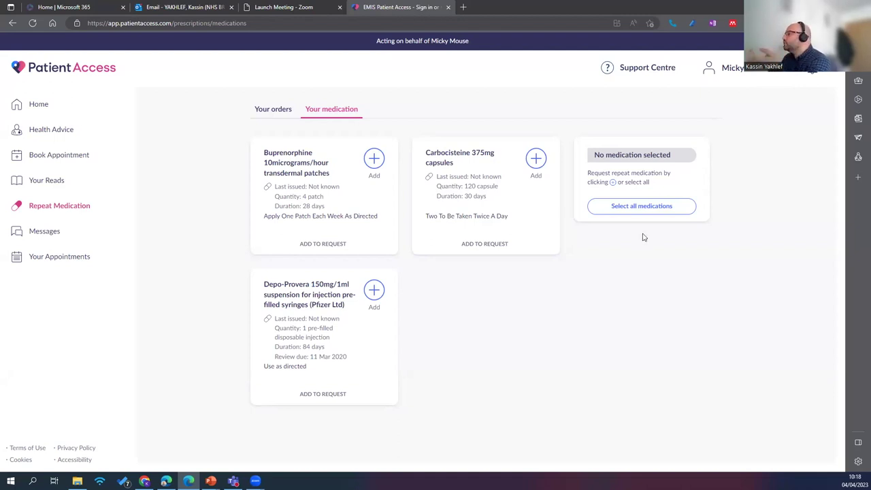
- Try selecting and clearing all medications, then adding and removing only the Buprenorphine patches and the Depo-Provera injection
left_click(636, 209)
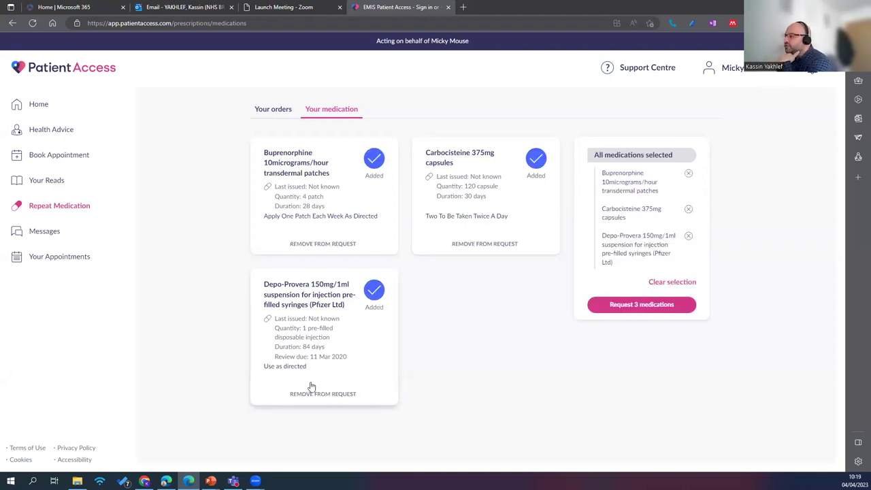
left_click(683, 286)
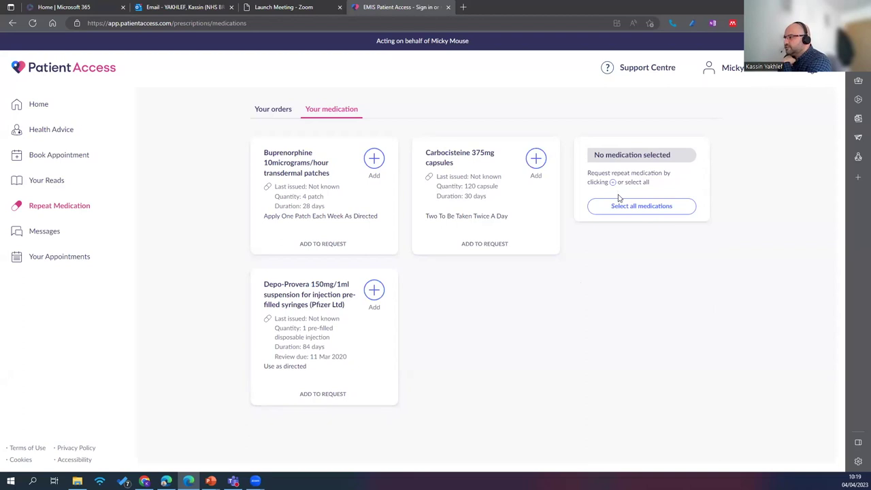
left_click(375, 160)
left_click(371, 292)
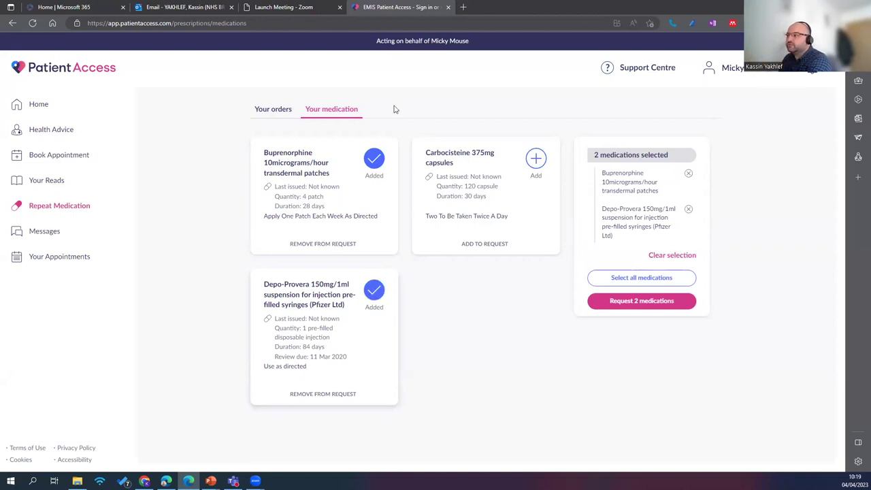
left_click(377, 293)
left_click(377, 162)
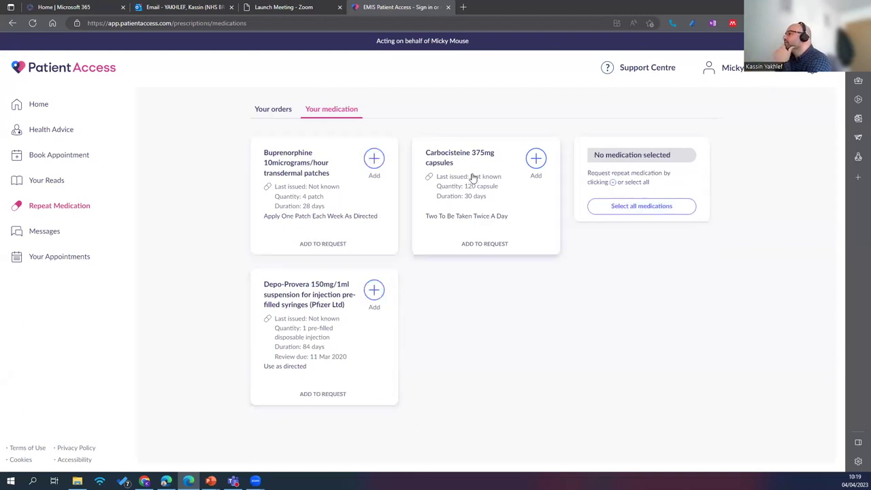
- Request only the Buprenorphine 10micrograms/hour transdermal patches and skip nominating a pharmacy
left_click(374, 160)
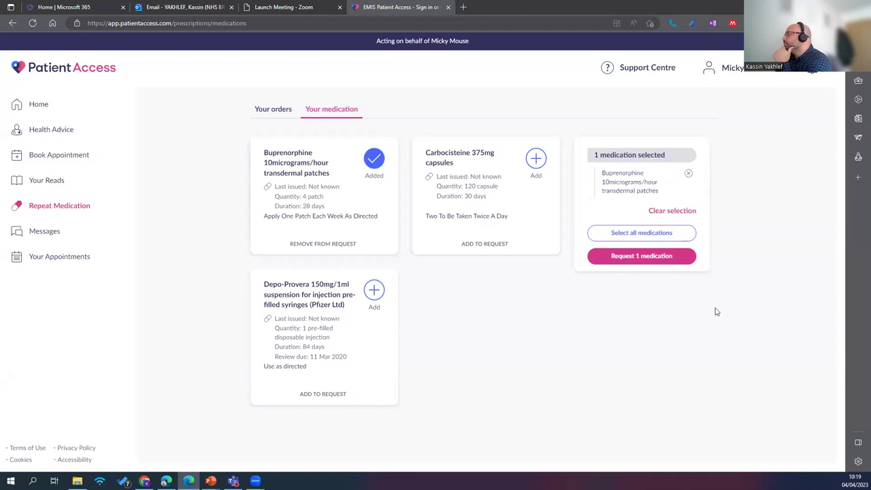
left_click(642, 256)
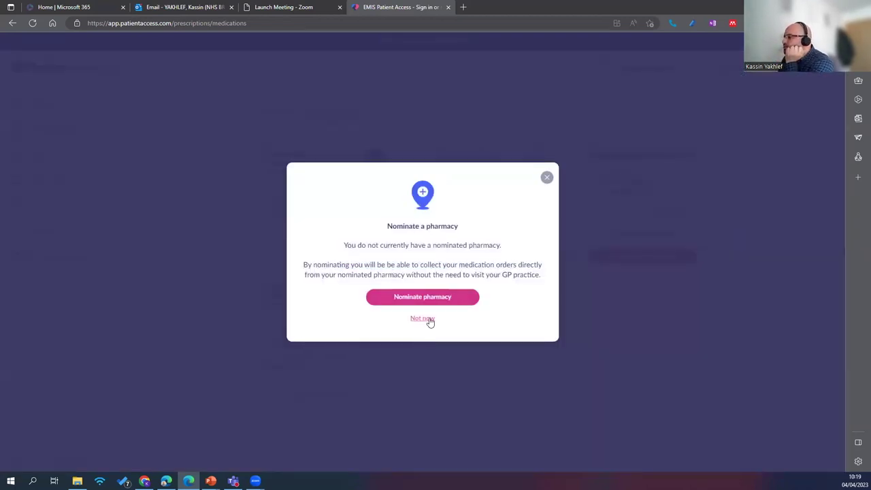
left_click(423, 320)
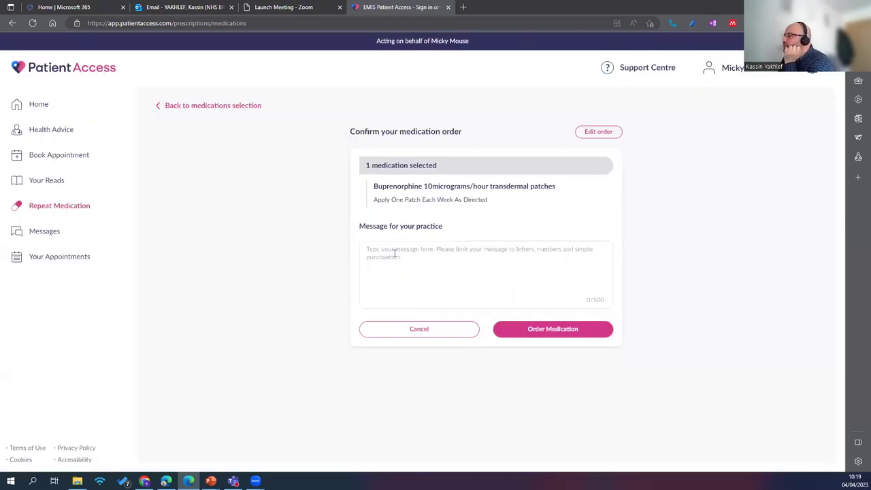
- Write "Need more because dropped few tabs" as the message for the practice on the medication order
left_click_drag(360, 226, 425, 258)
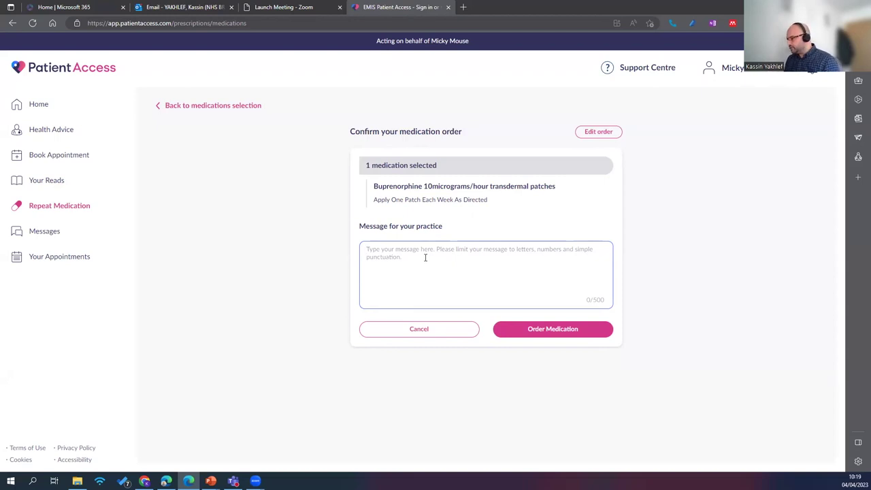
type("Need m")
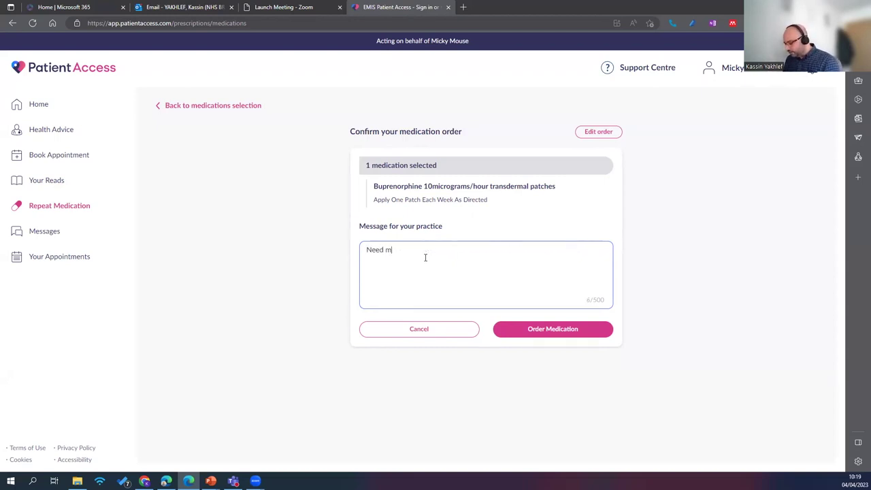
type("ore ba")
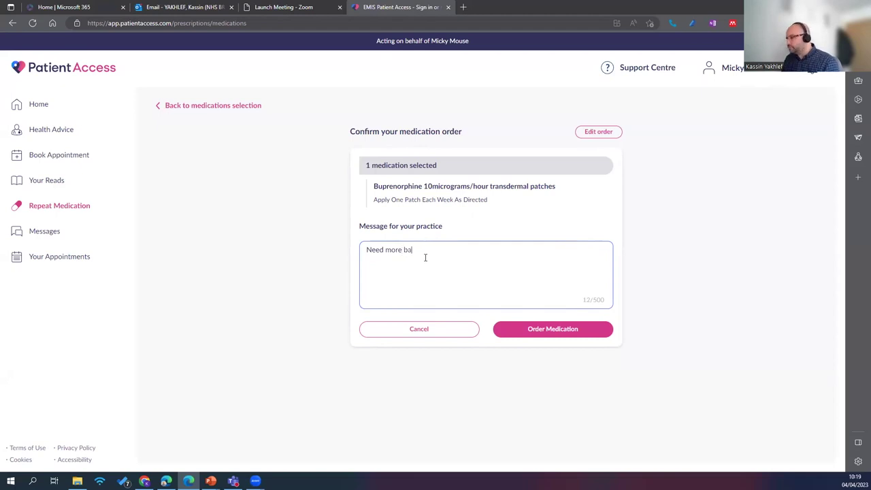
key("BackSpace")
type("ecause ")
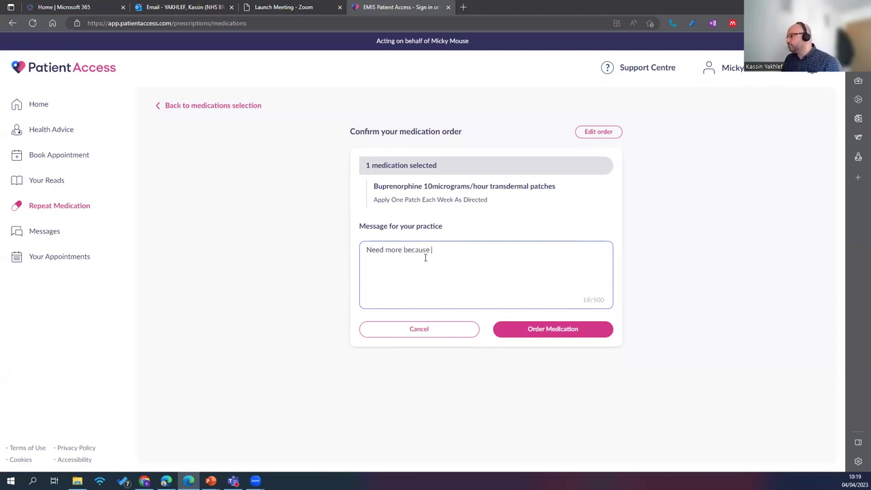
type("dro")
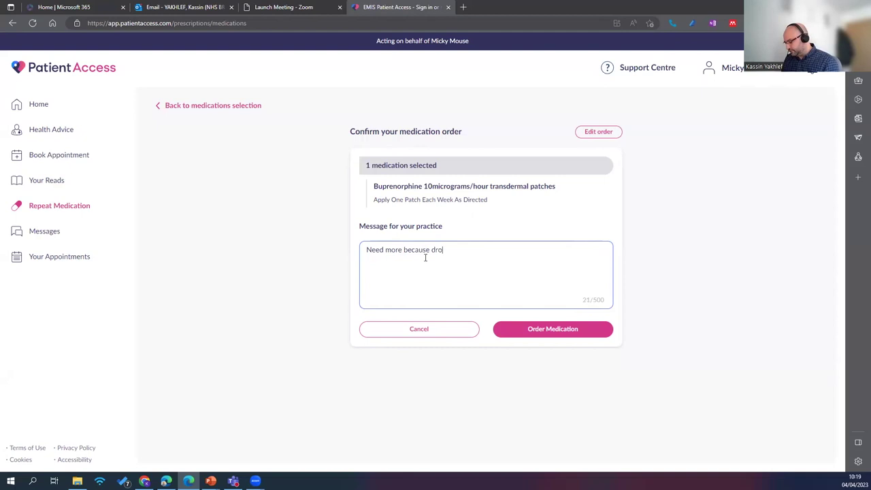
type("pped few tans")
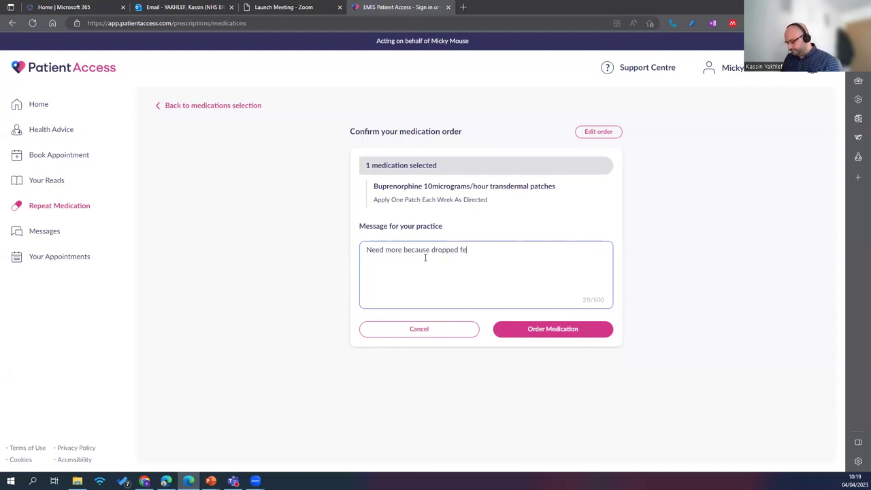
key("BackSpace")
key("BackSpace")
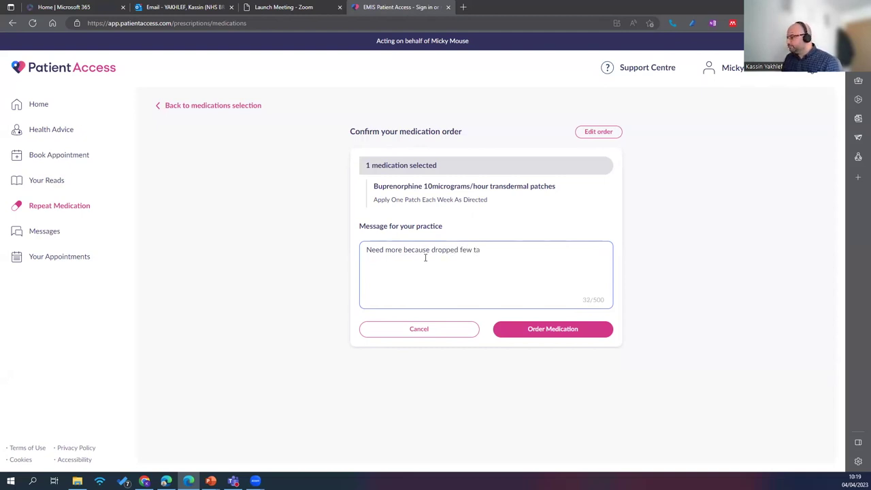
type("bs")
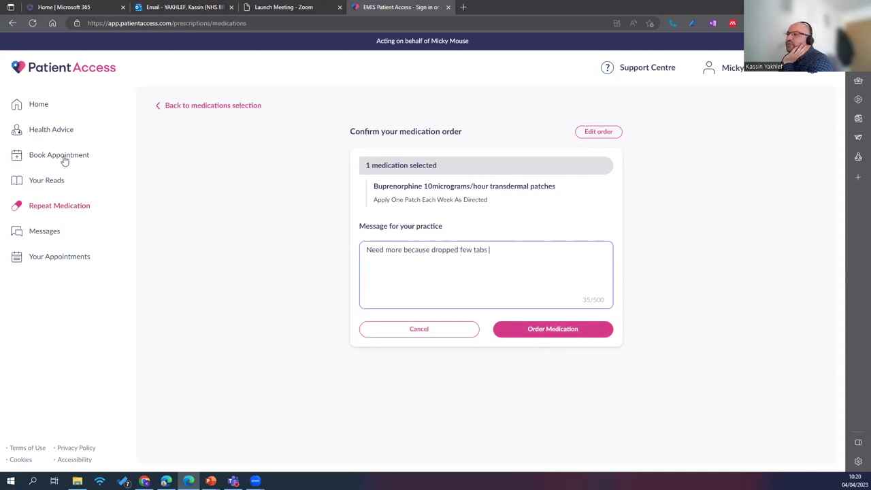
- Go back to the repeat medication orders and view the details of the archived order from 28 July 2022
left_click(55, 206)
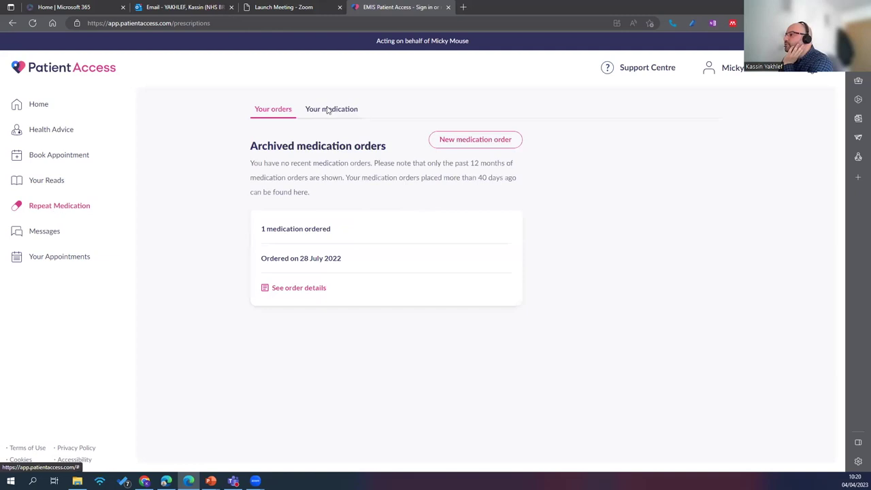
left_click(329, 109)
left_click(276, 116)
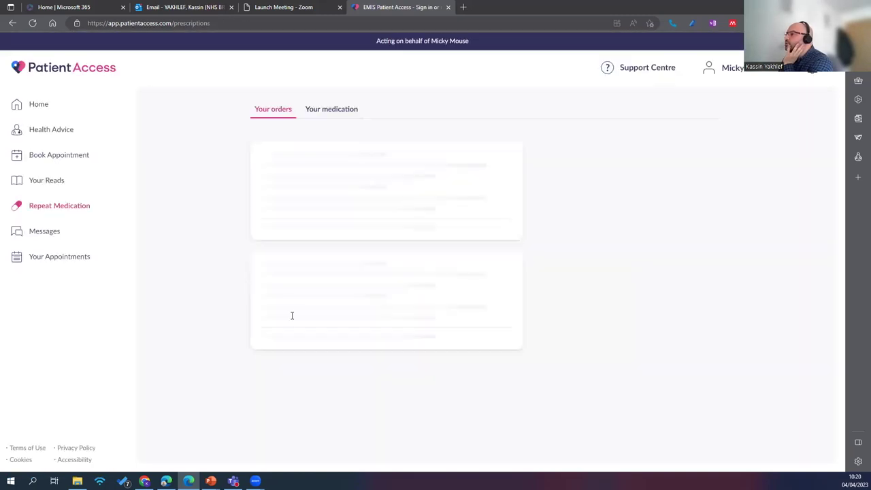
left_click(278, 289)
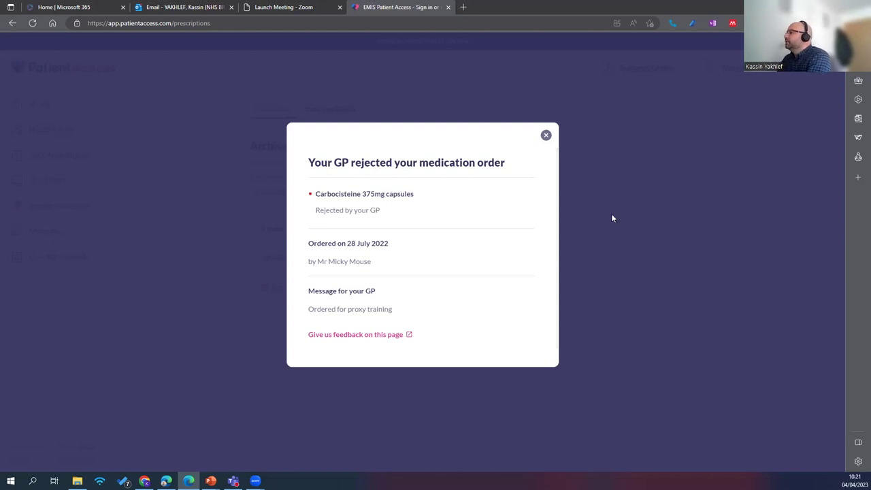
left_click(547, 136)
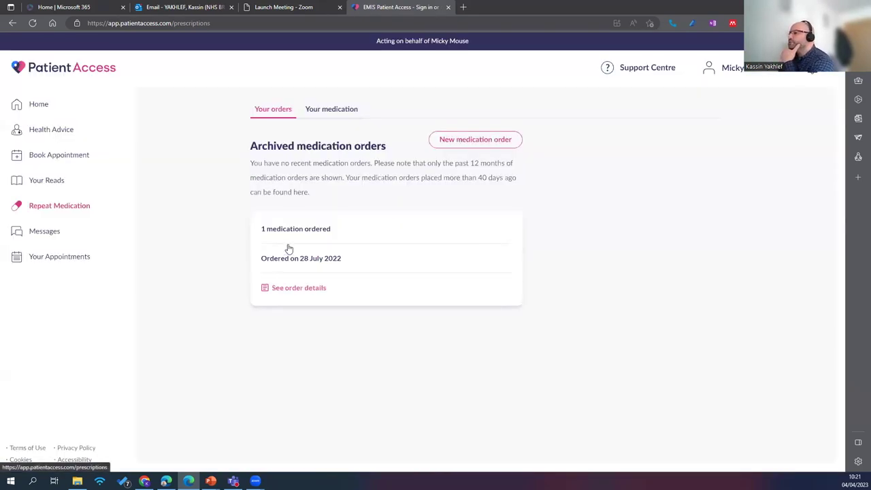
- Review the medications available to request and the archived orders, and return to the medication list
left_click(322, 117)
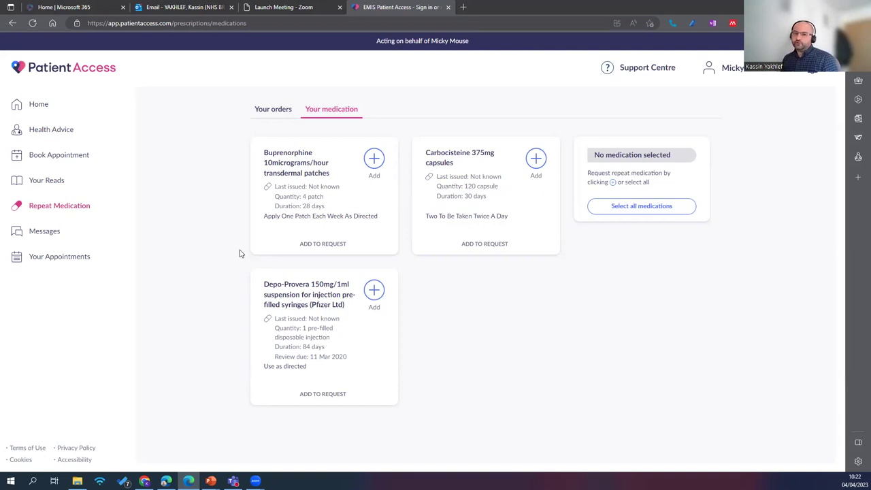
left_click(279, 109)
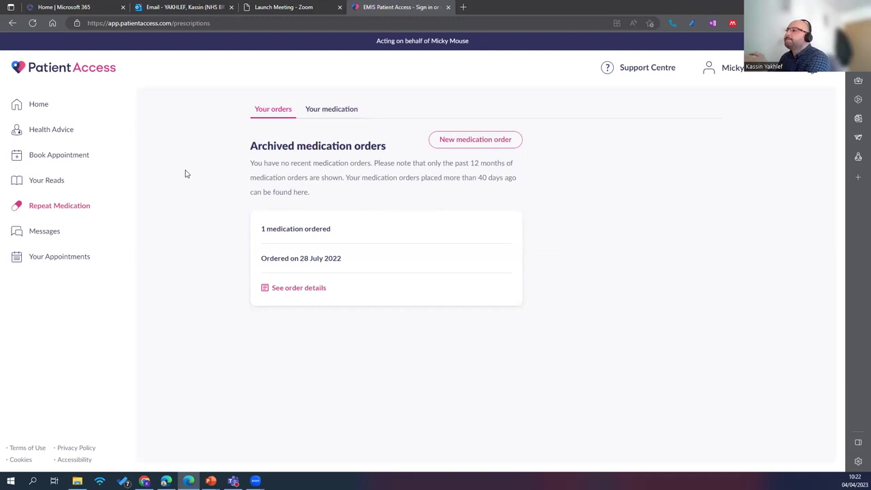
left_click(326, 111)
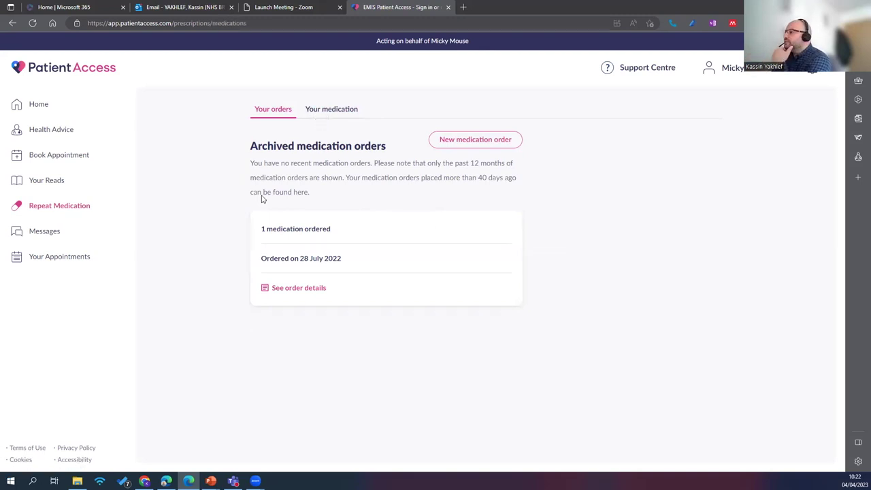